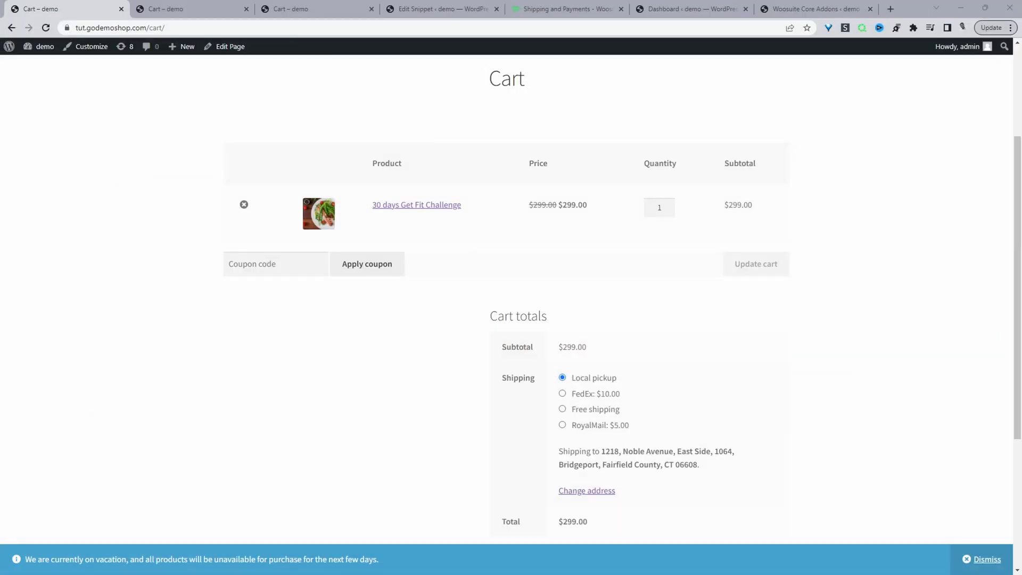
Review the cart's shipping options, including RoyalMail $5.00, then move to the second cart tab.
scroll(336, 400, down, 3)
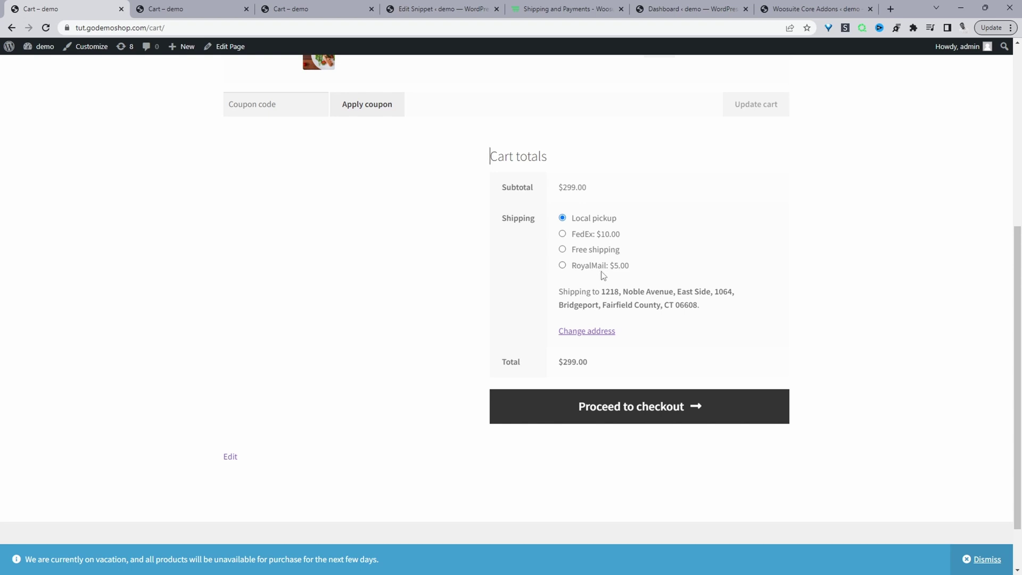
click(186, 11)
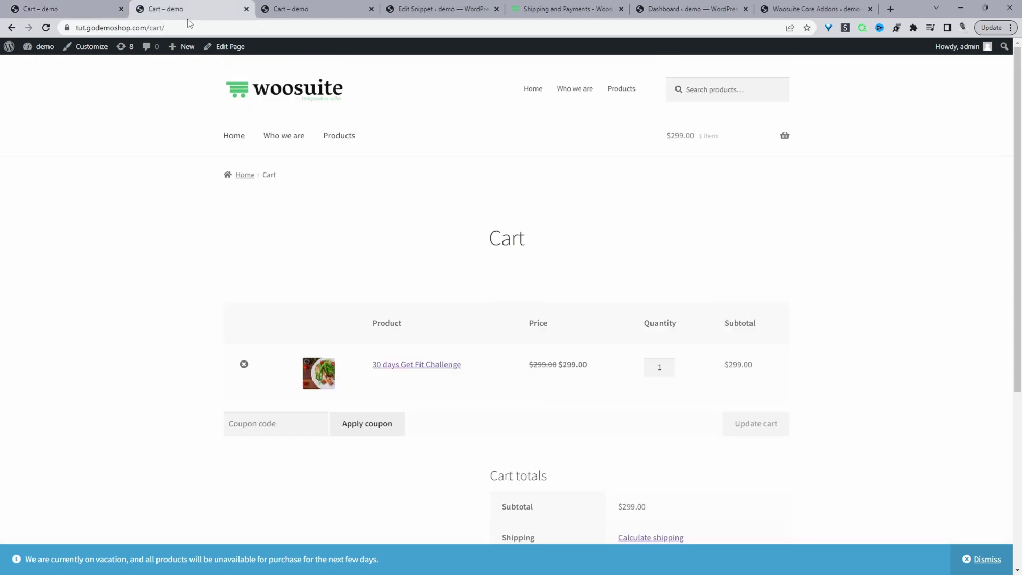
Check the third cart's shipping: only Local pickup, FedEx $10.00 and Free shipping, no RoyalMail.
scroll(683, 335, down, 4)
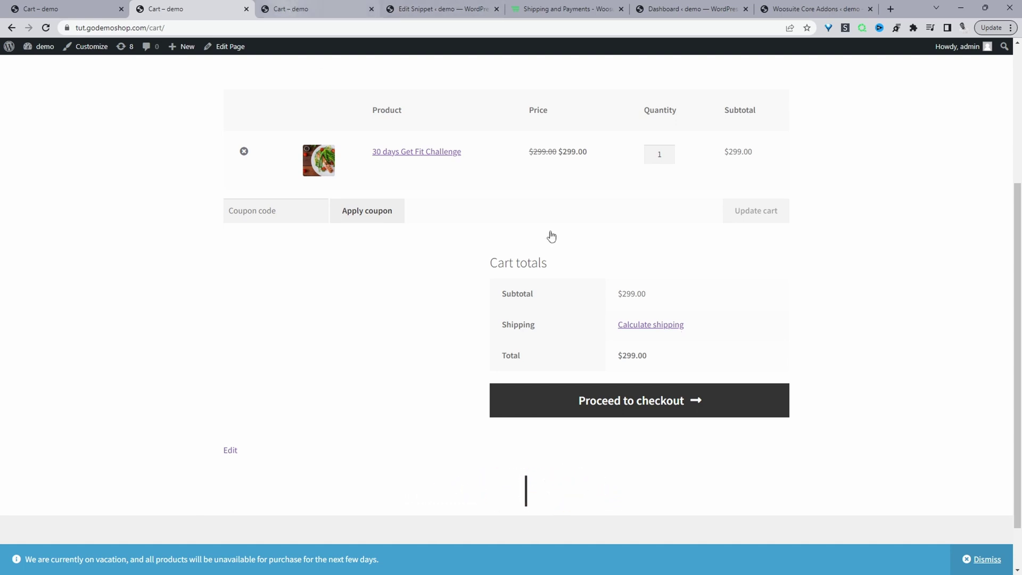
key(ctrl+Tab)
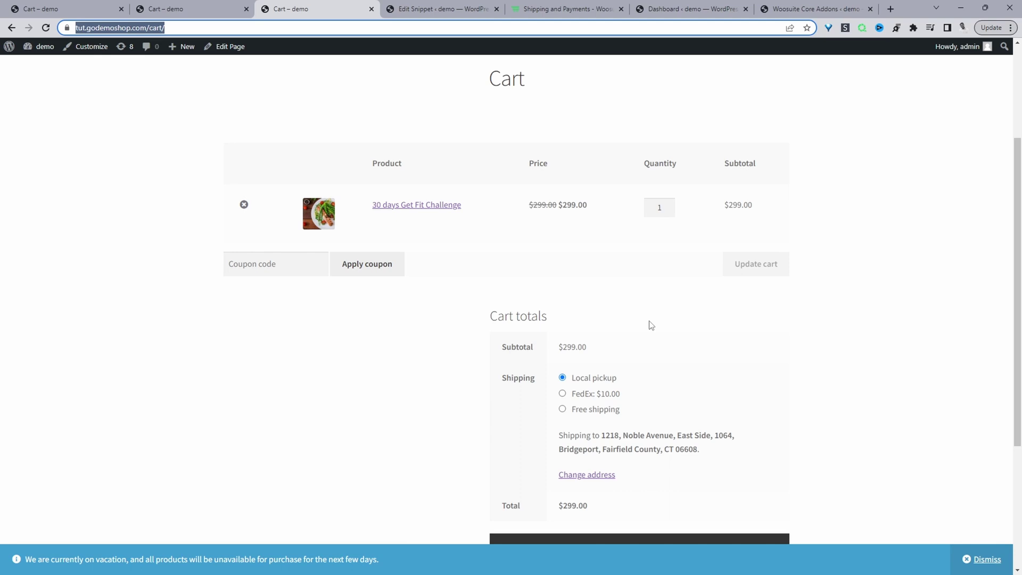
scroll(651, 325, down, 1)
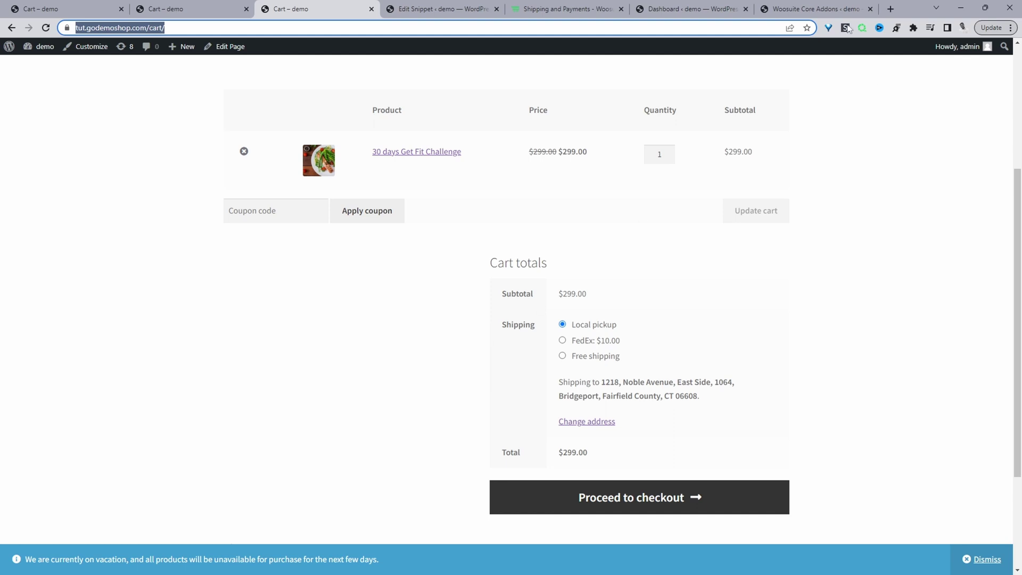
click(559, 8)
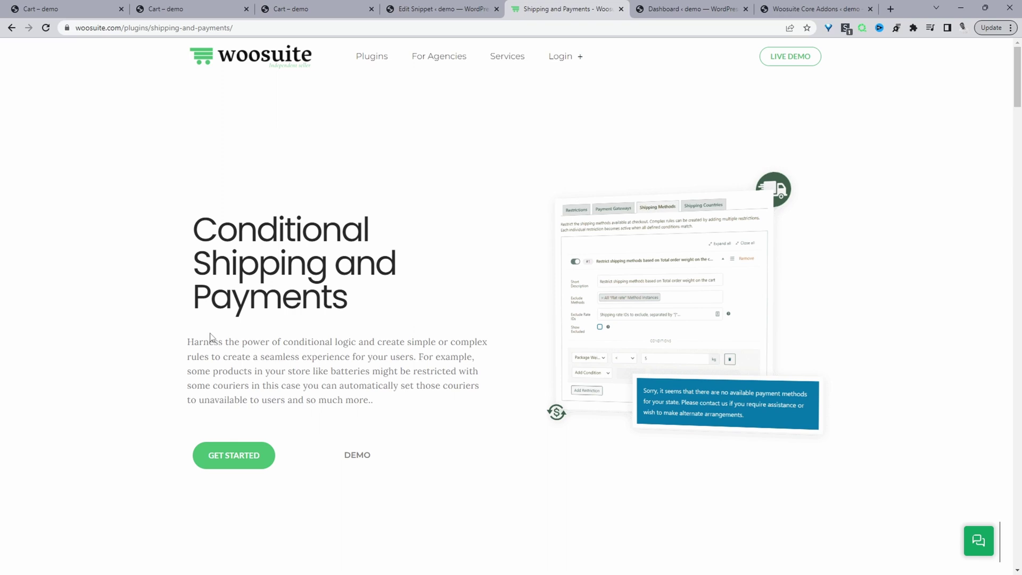
Find the enabled Dynamic Shipping and Payments card on the Woosuite Core Addons page.
key(ctrl+Tab)
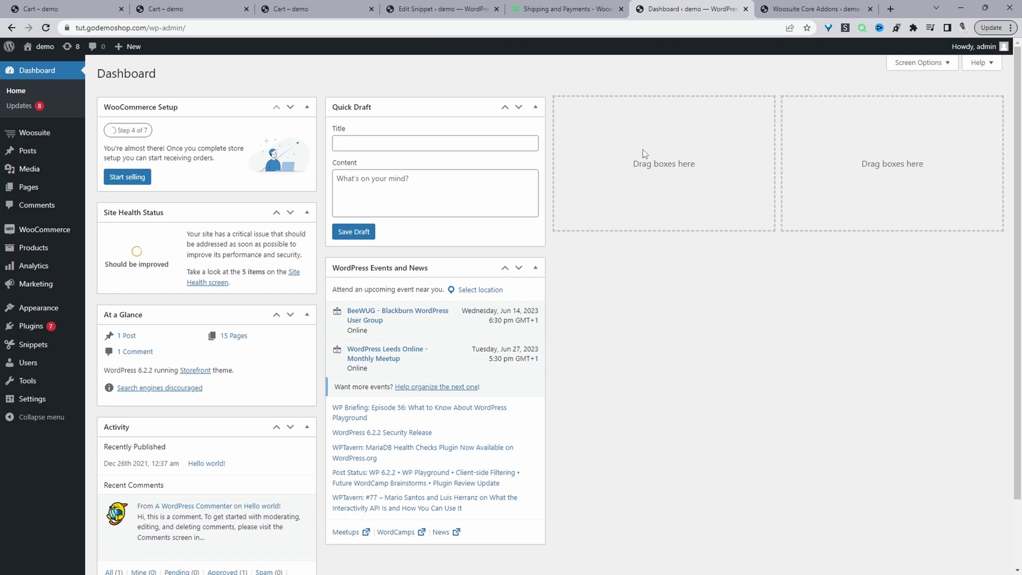
mouse_move(74, 337)
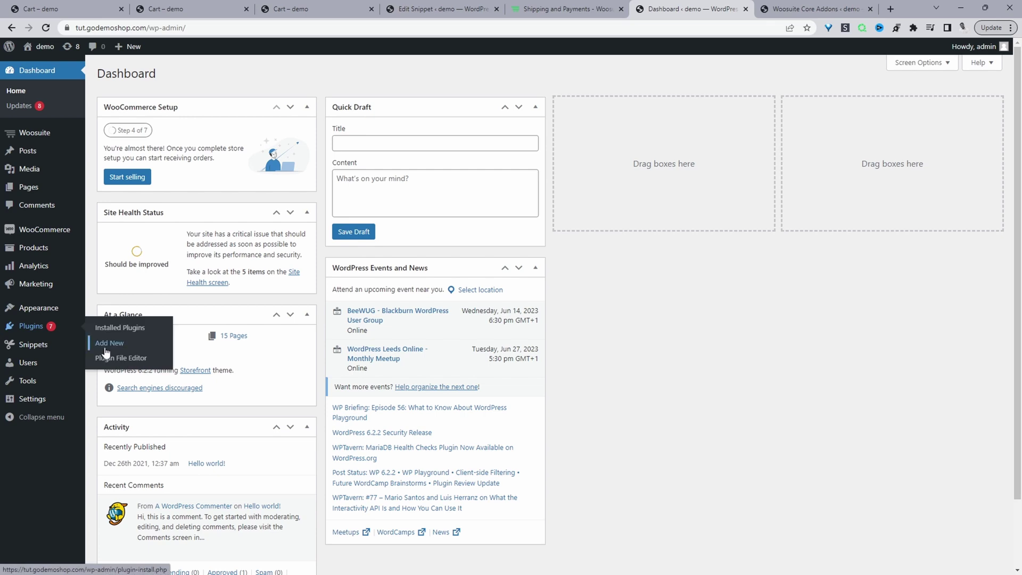
mouse_move(68, 143)
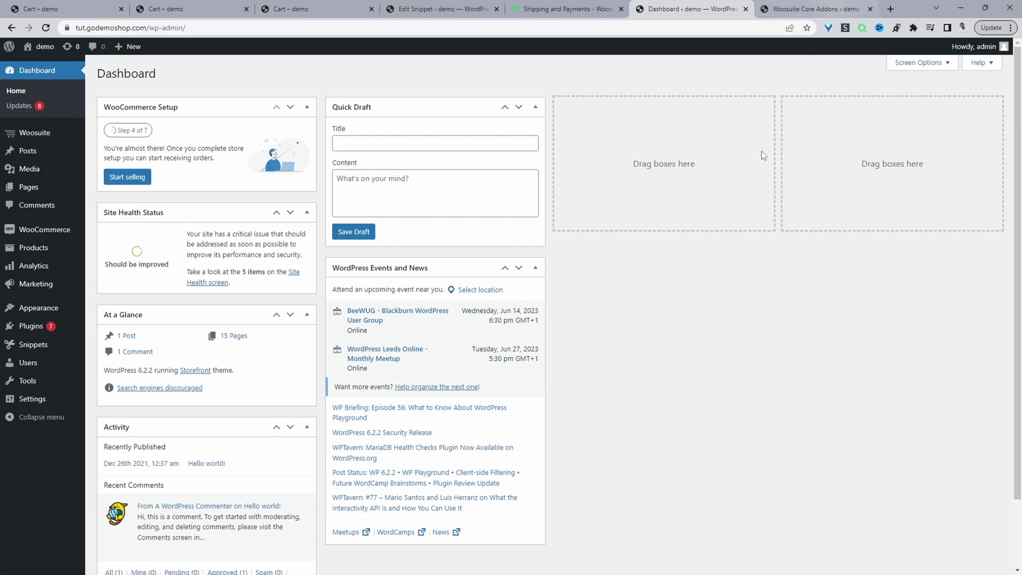
key(ctrl+Tab)
scroll(711, 274, down, 6)
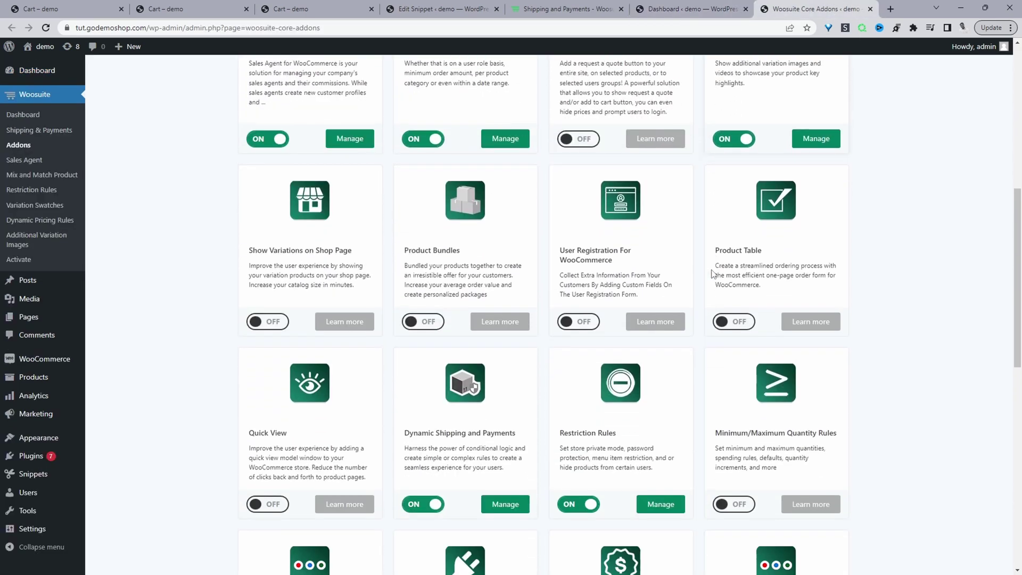
scroll(564, 310, down, 3)
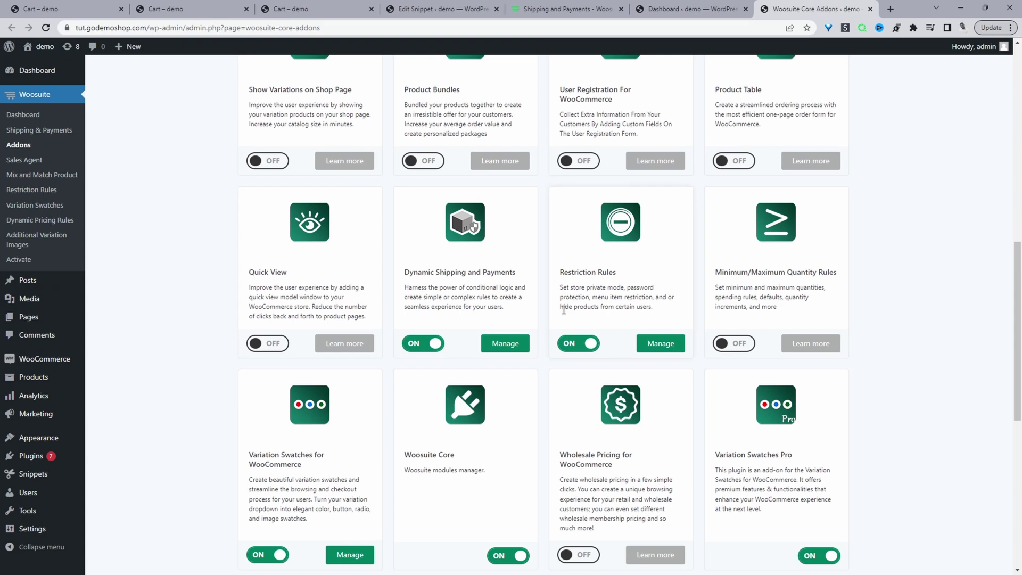
drag(418, 273, 498, 274)
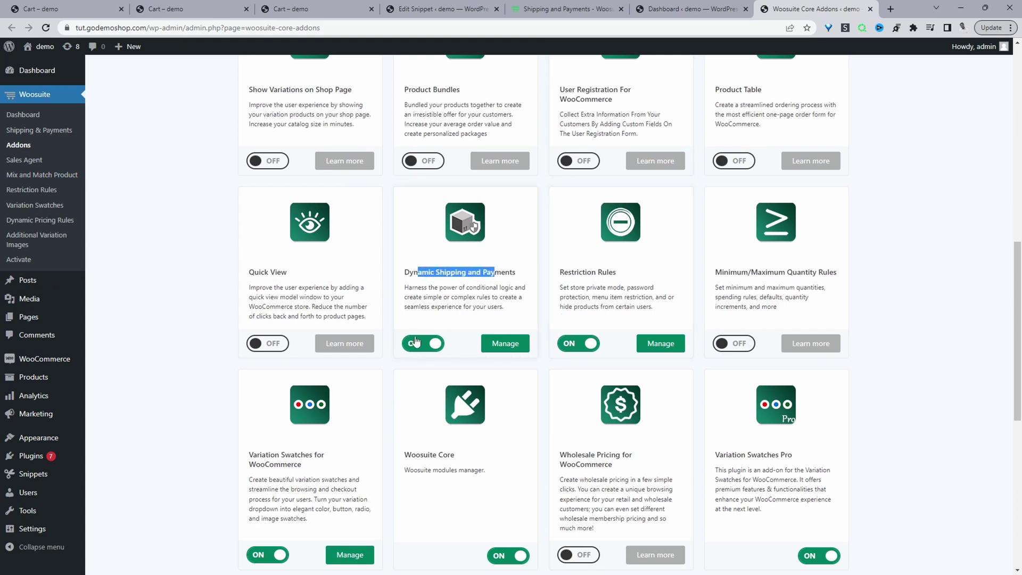
Open Dynamic Shipping and Payments settings and expand Shipping Methods restriction #1.
click(505, 354)
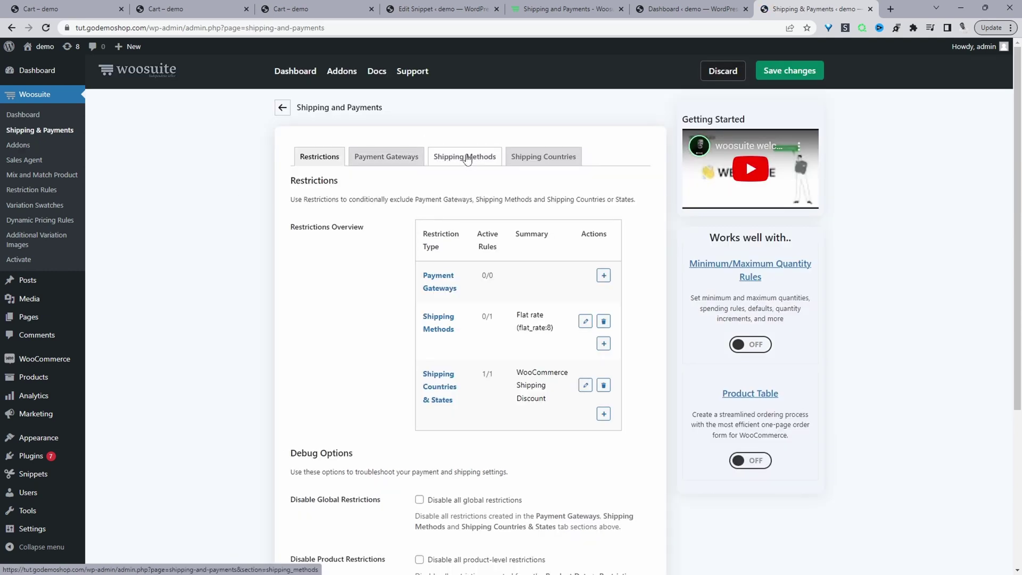
click(467, 160)
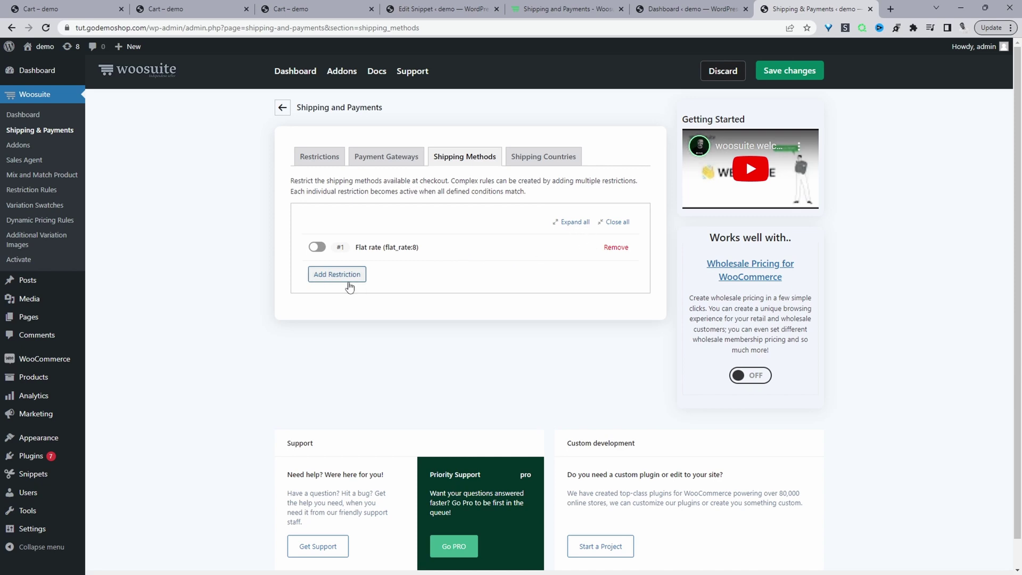
click(408, 255)
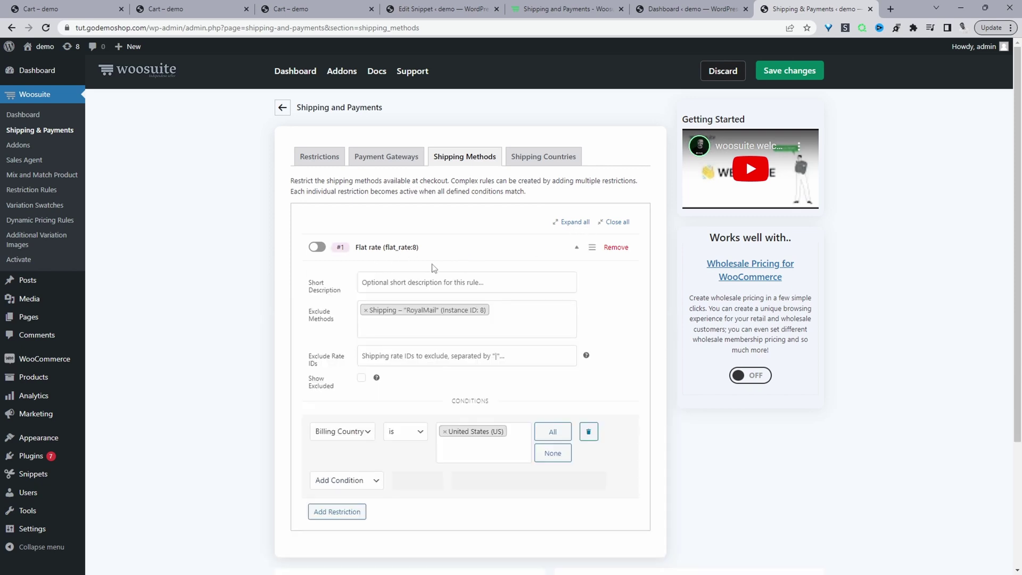
Describe restriction #1 as 'Disable royalmain to US customers' and switch it on.
click(392, 282)
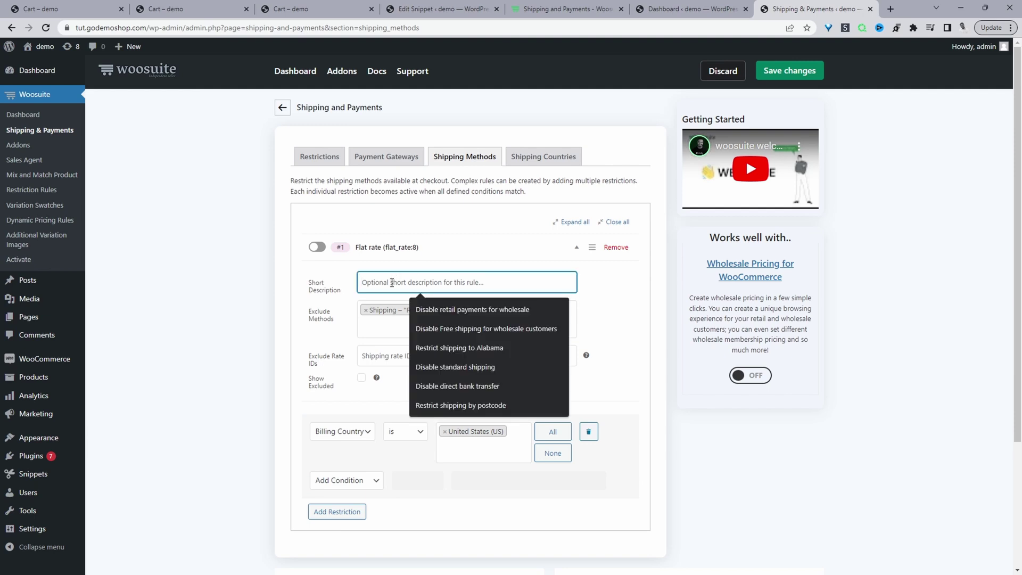
text(Disable royalmain to US customers)
click(314, 273)
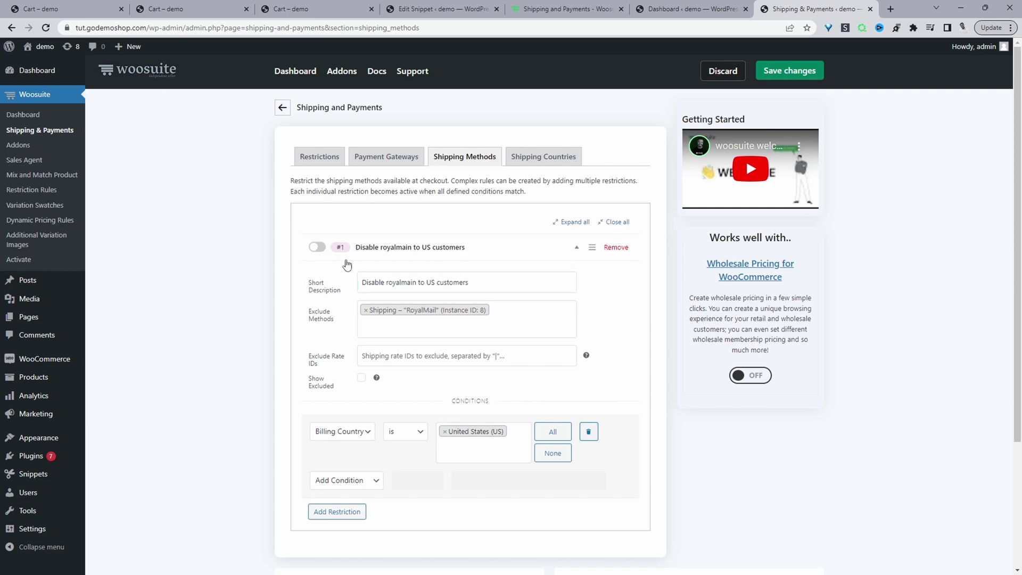
click(317, 249)
click(381, 332)
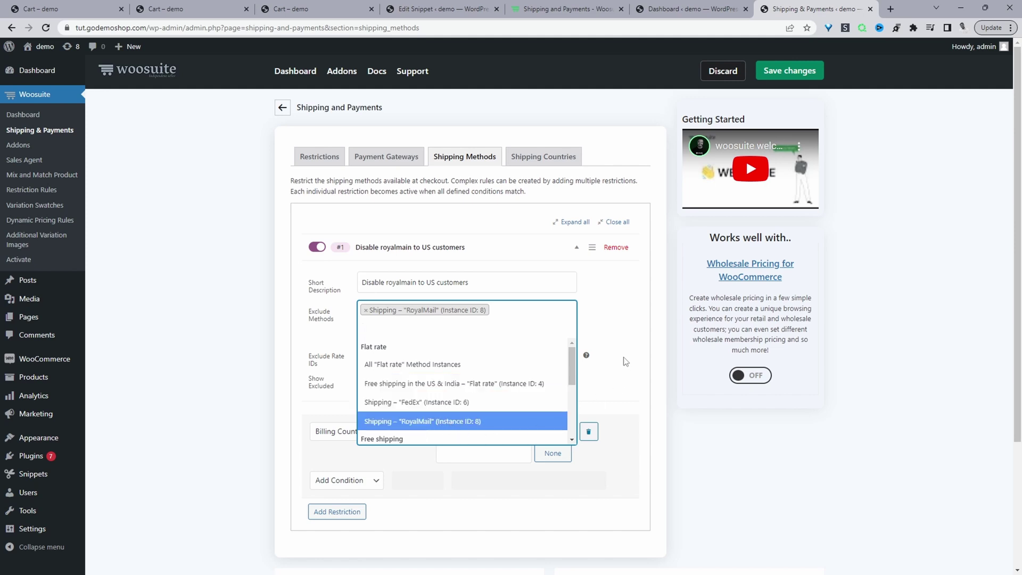
Exclude RoyalMail in restriction #1, keeping excluded methods hidden from customers.
scroll(627, 362, down, 1)
mouse_move(380, 329)
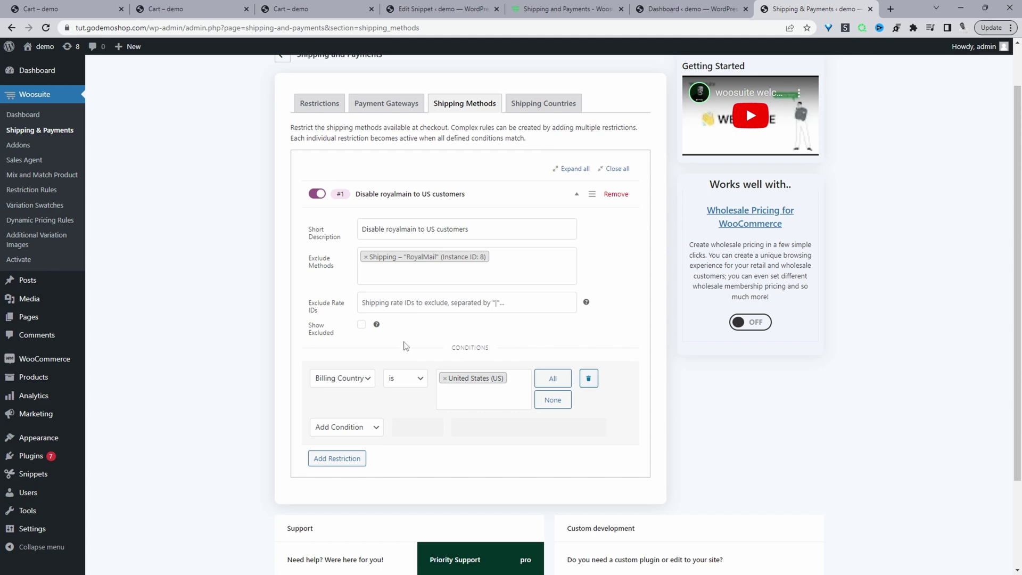
click(362, 324)
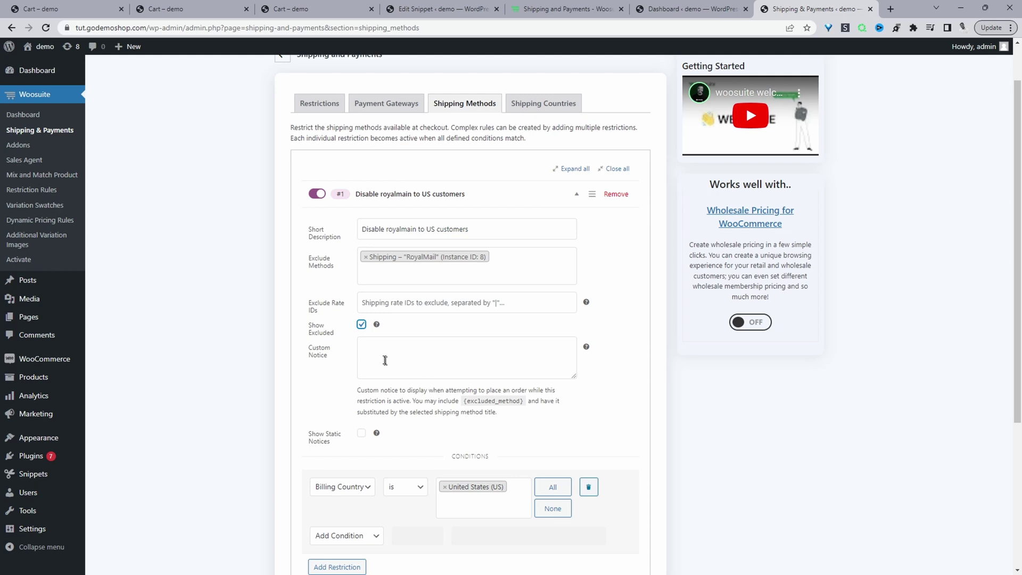
click(362, 325)
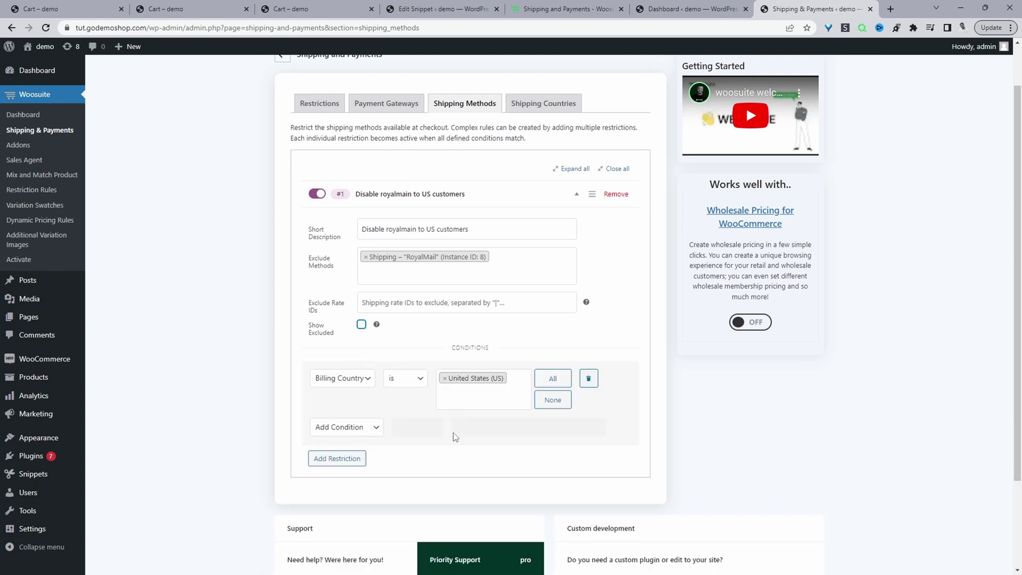
Add the condition Billing Country is United States (US).
click(348, 434)
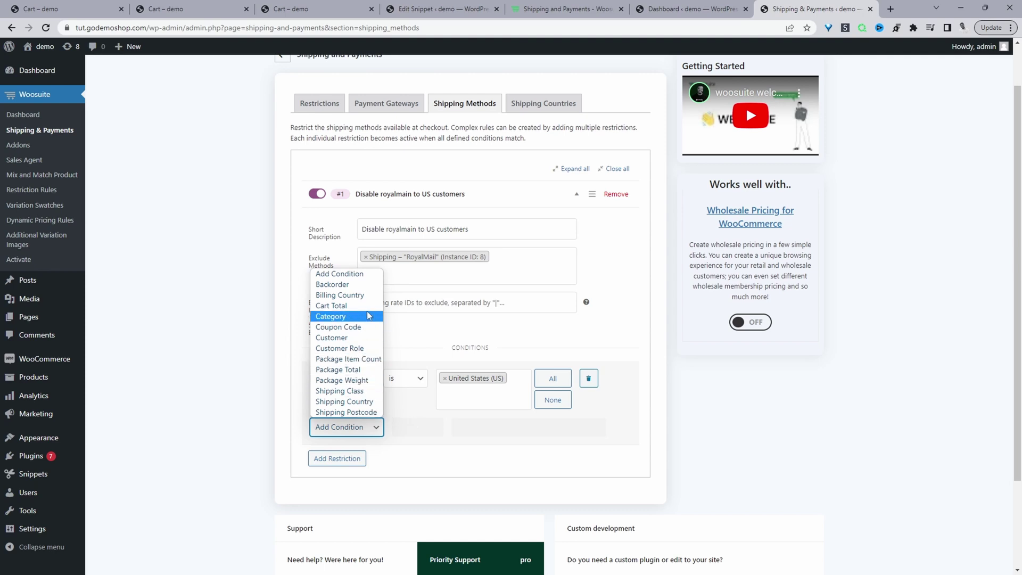
click(366, 295)
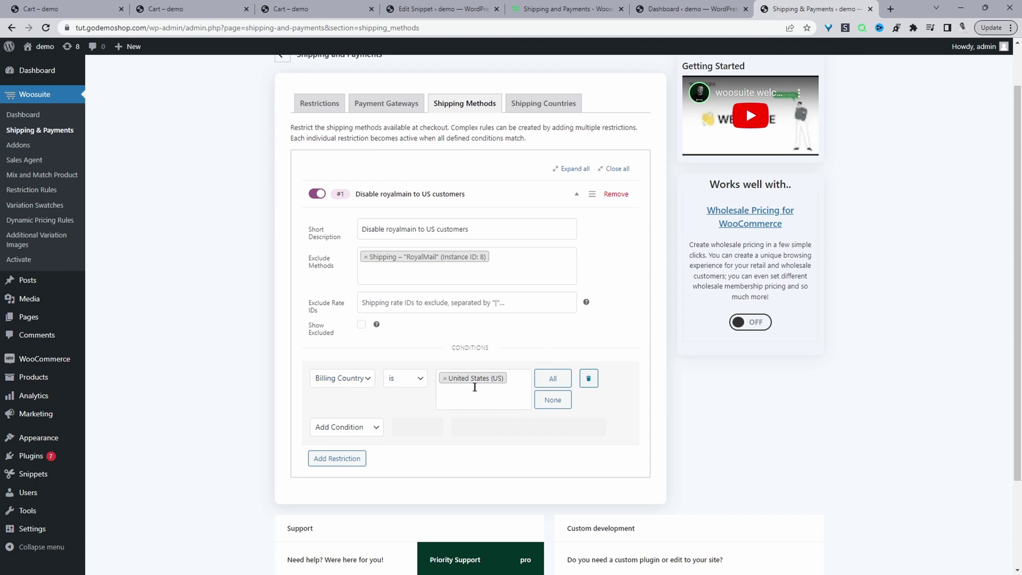
scroll(494, 393, up, 1)
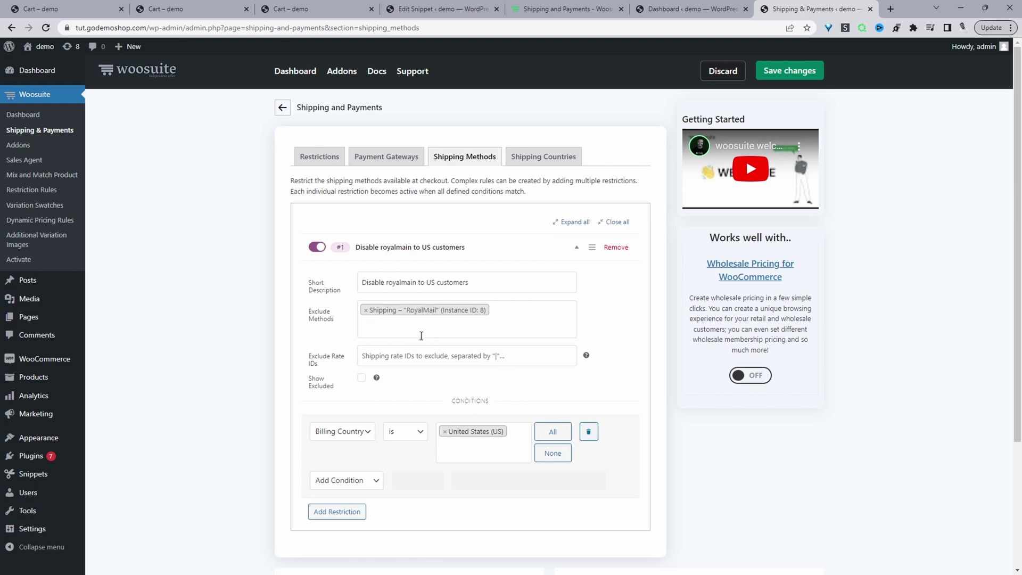
click(362, 437)
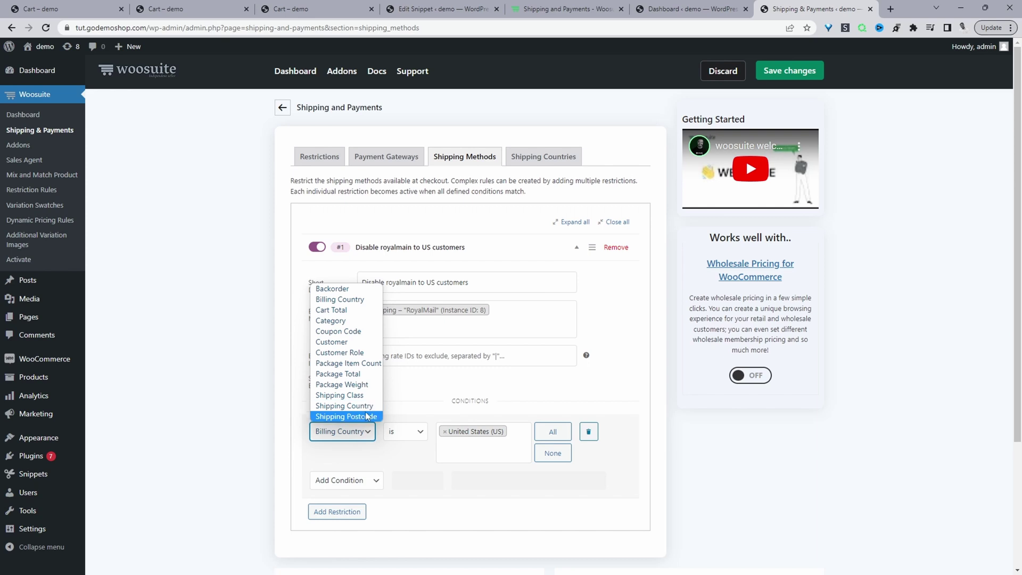
click(663, 141)
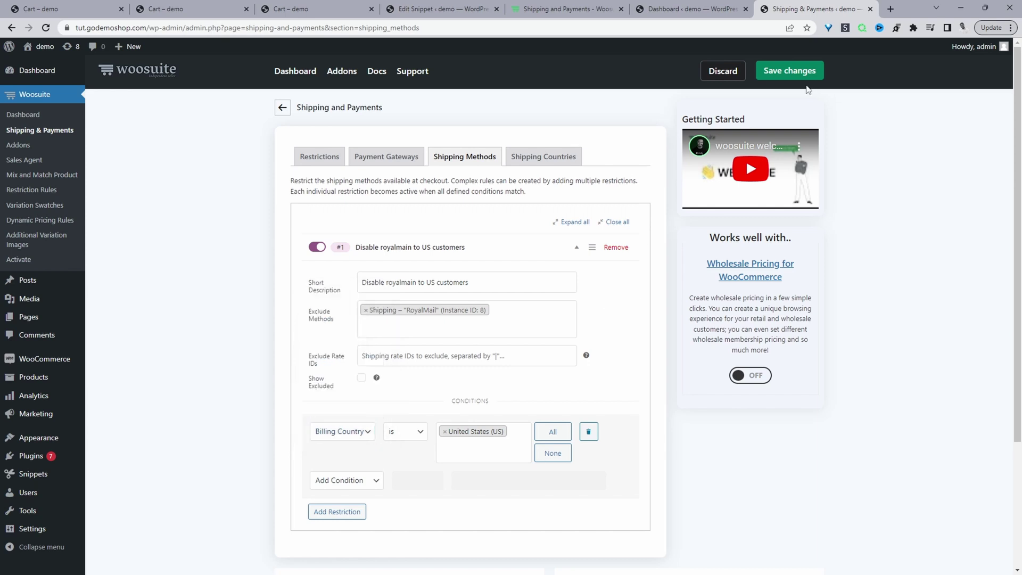
Save the restriction and reload the cart to confirm RoyalMail $5.00 no longer appears.
click(804, 79)
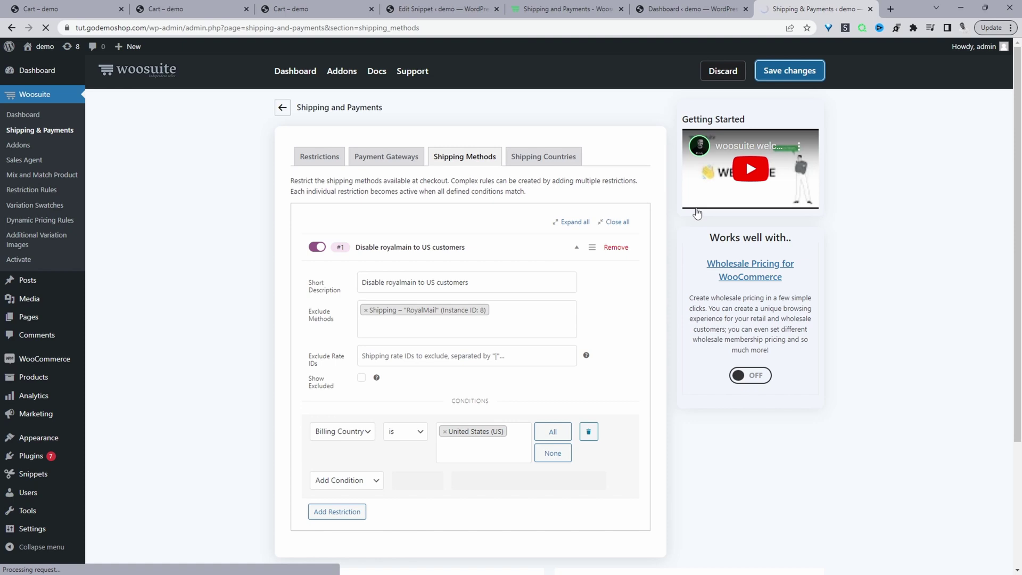
key(ctrl+1)
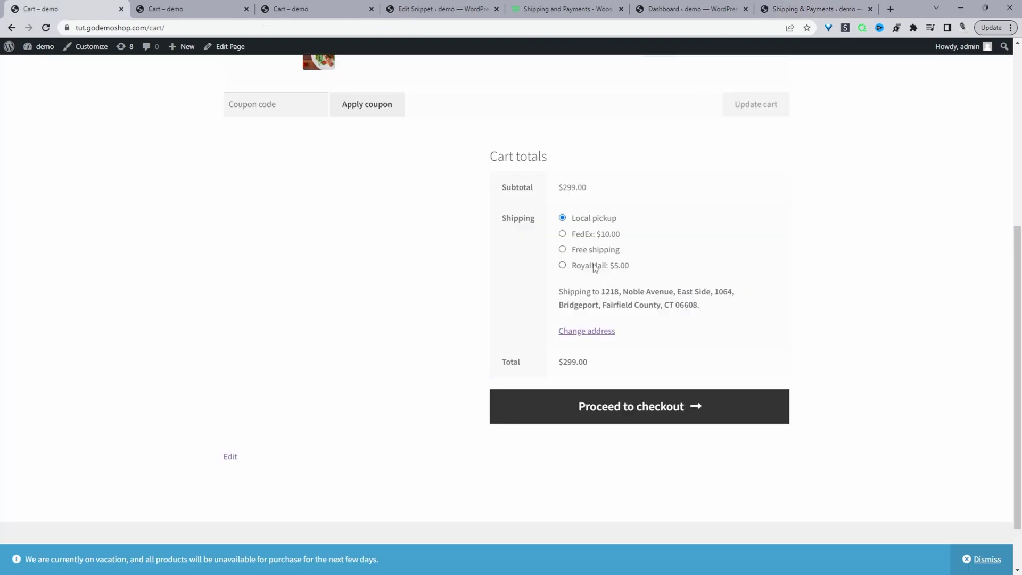
drag(572, 266, 620, 268)
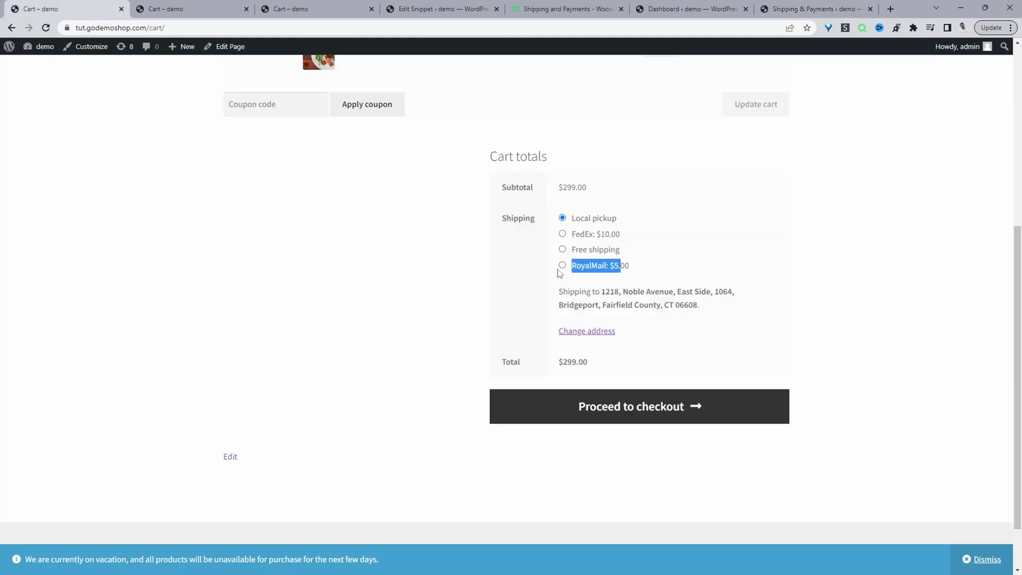
click(46, 27)
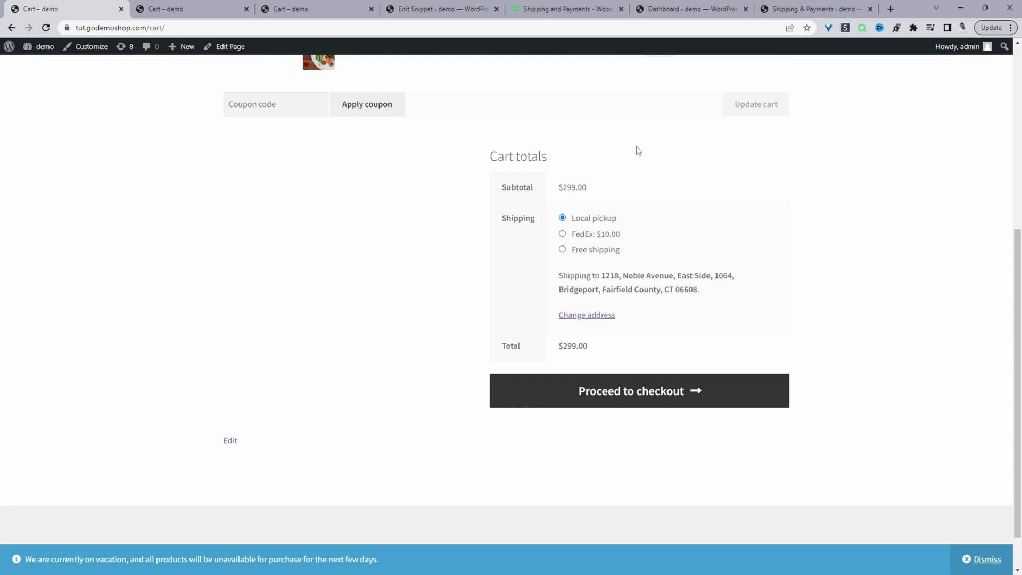
click(809, 9)
Switch the RoyalMail restriction off, save, and reload the cart to see RoyalMail return.
click(316, 247)
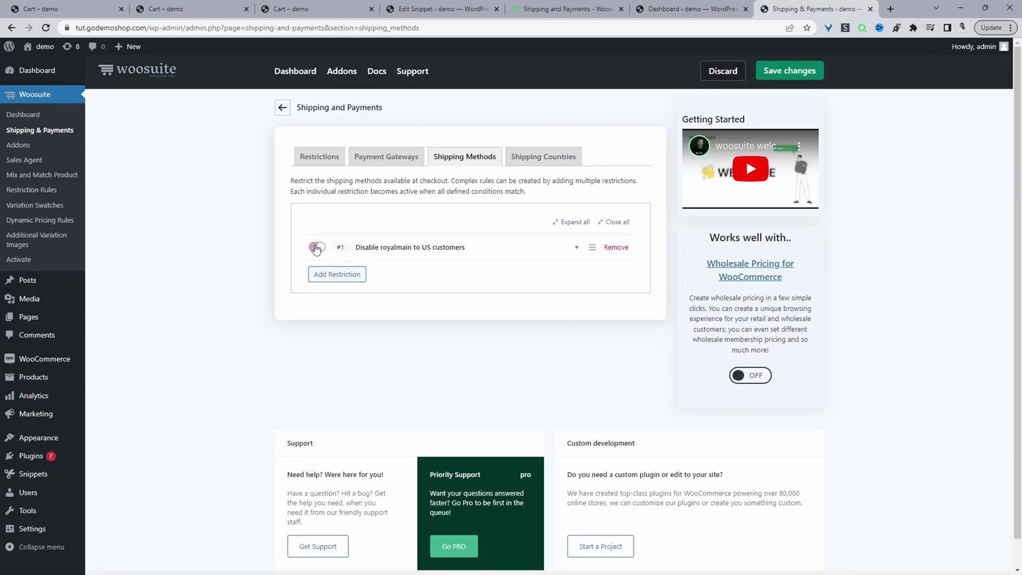
click(790, 70)
key(ctrl+Tab)
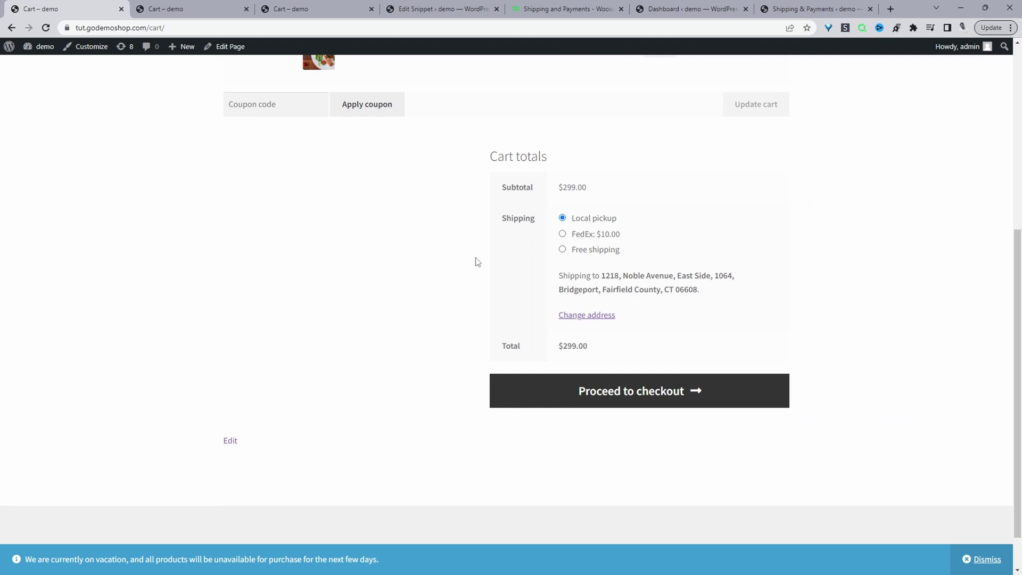
click(45, 28)
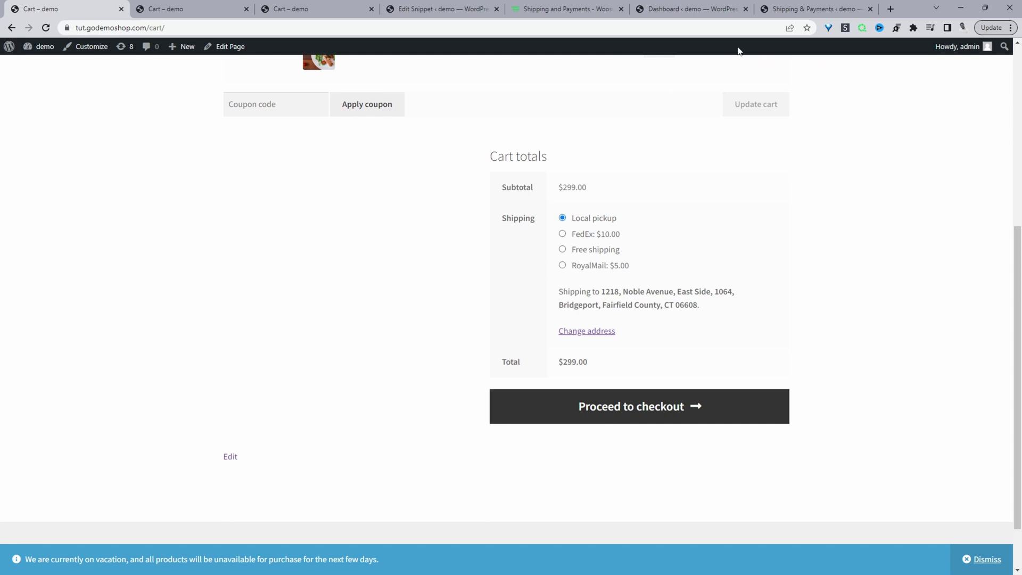
key(ctrl+4)
Review the snippet code hooking woocommerce_cart_ready_to_calc_shipping.
drag(524, 201, 129, 120)
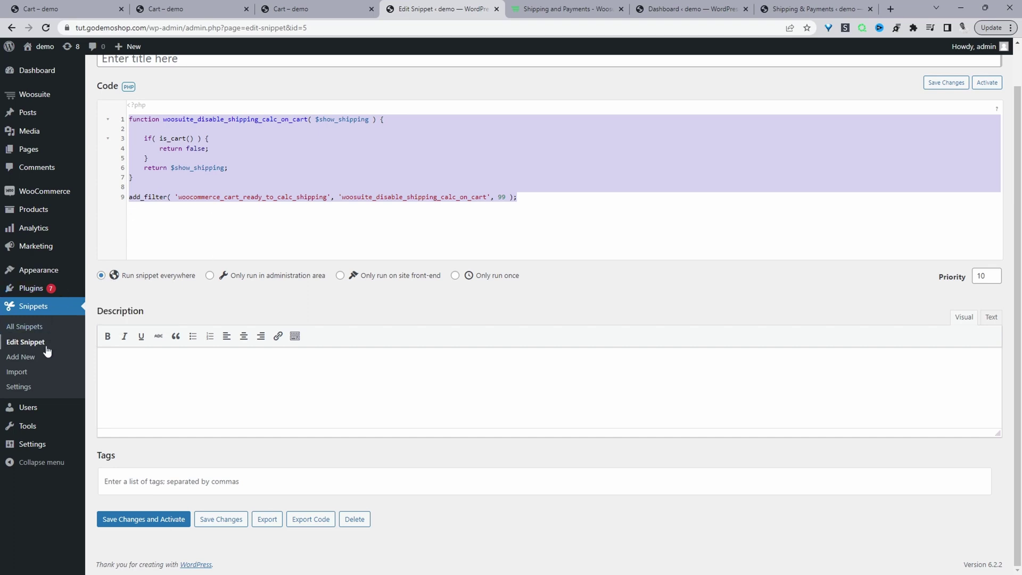
scroll(40, 314, up, 1)
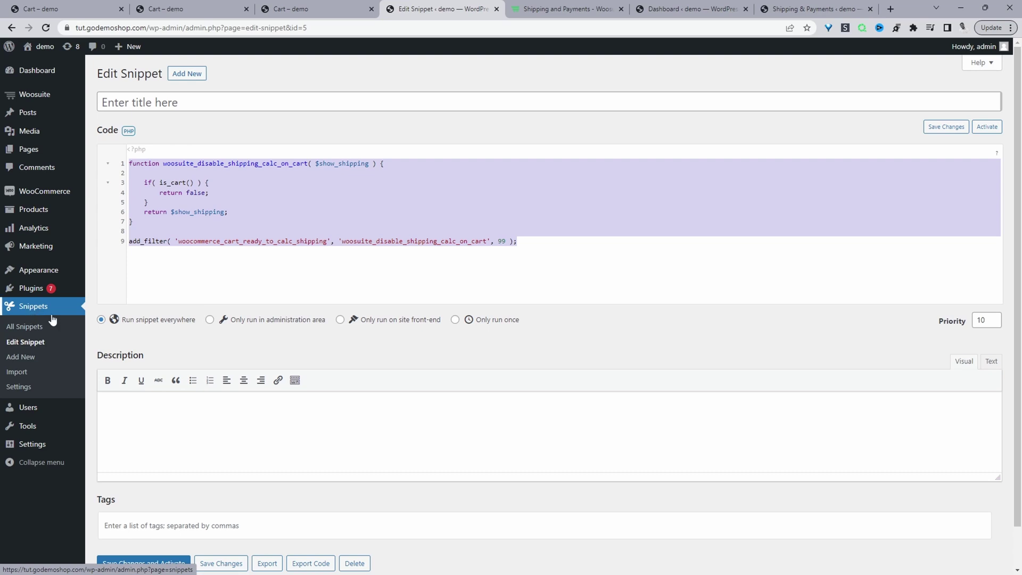
mouse_move(59, 292)
click(318, 223)
Title the snippet 'disable shipping on cart page', then save and activate it.
click(214, 101)
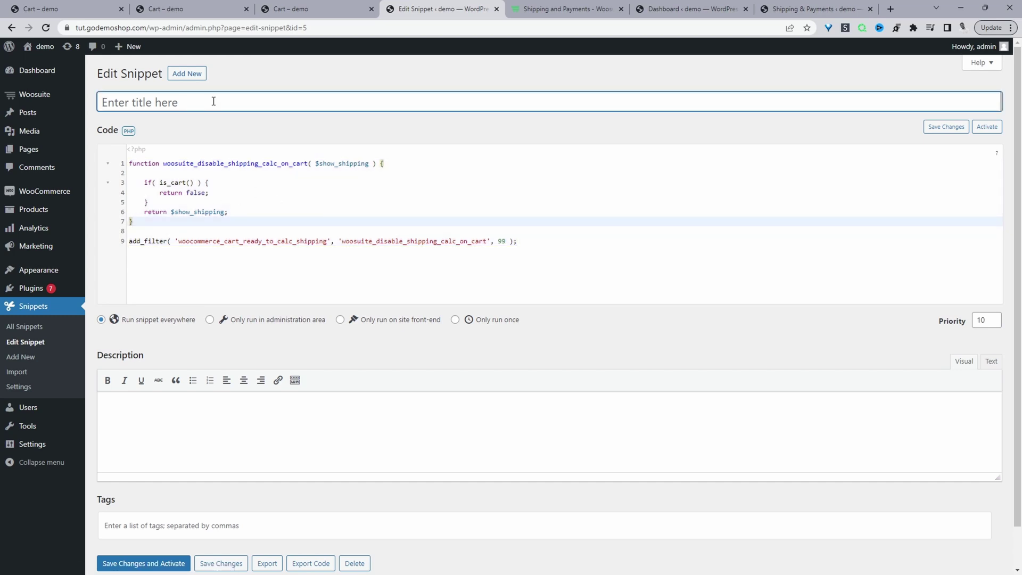
text(disable shipping on cart page)
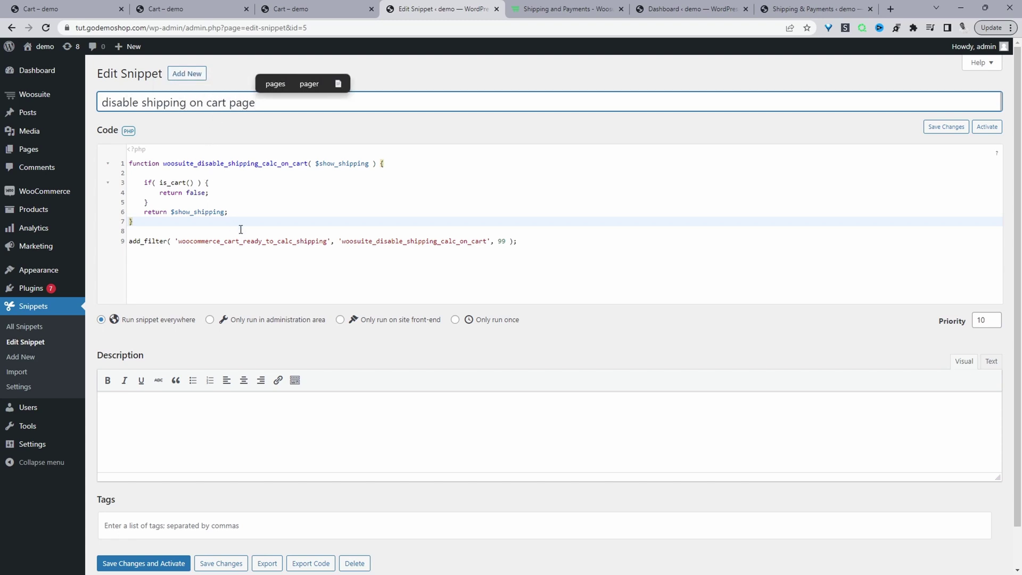
scroll(242, 237, down, 1)
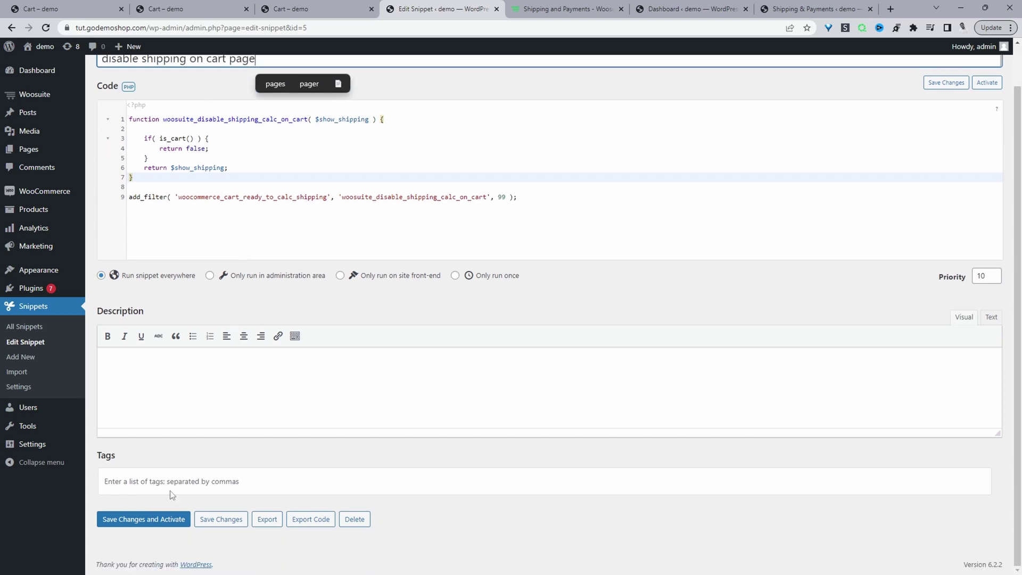
click(153, 520)
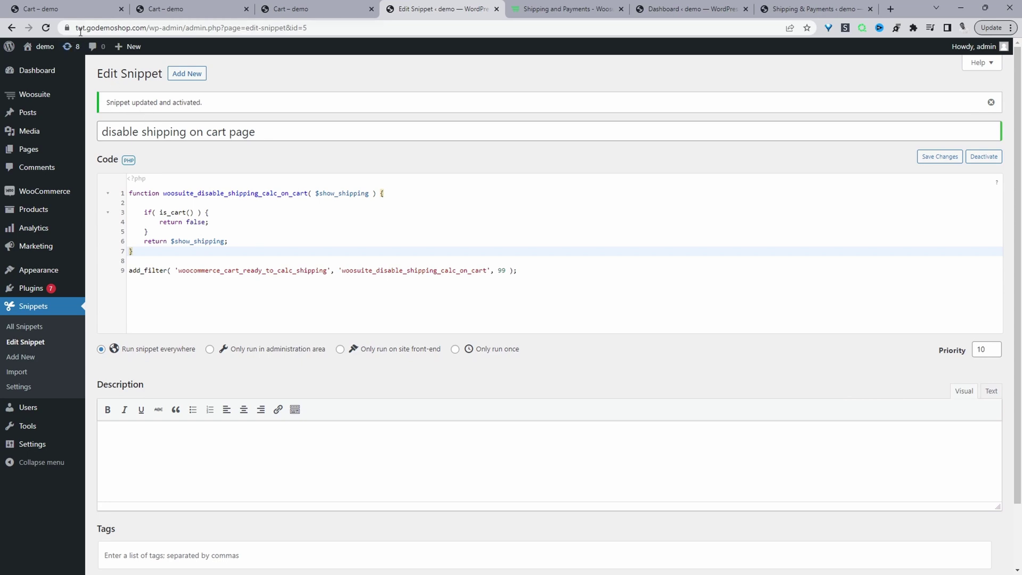
Reload the cart to see only Calculate shipping, then check checkout's shipping options.
key(ctrl+1)
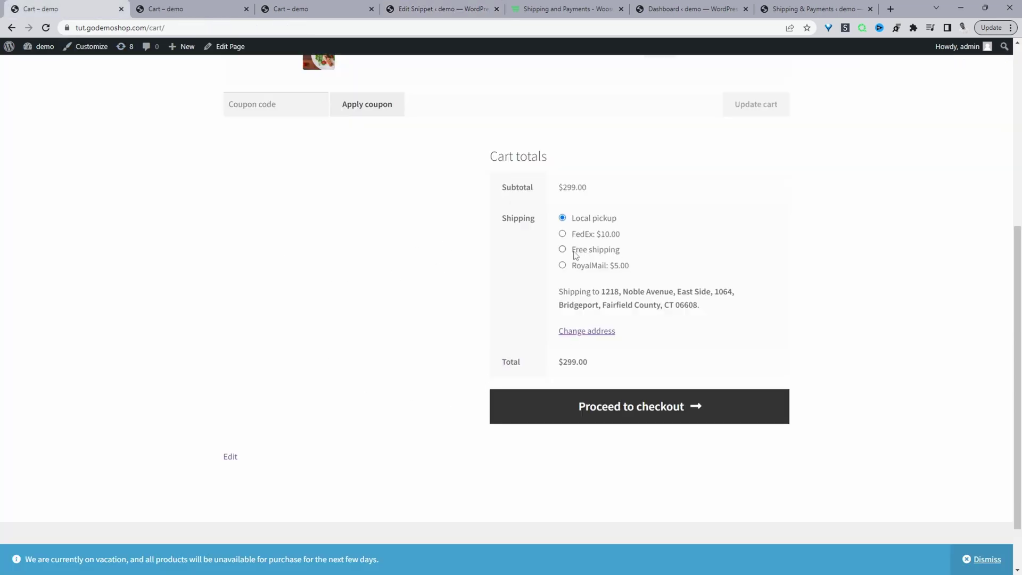
click(45, 28)
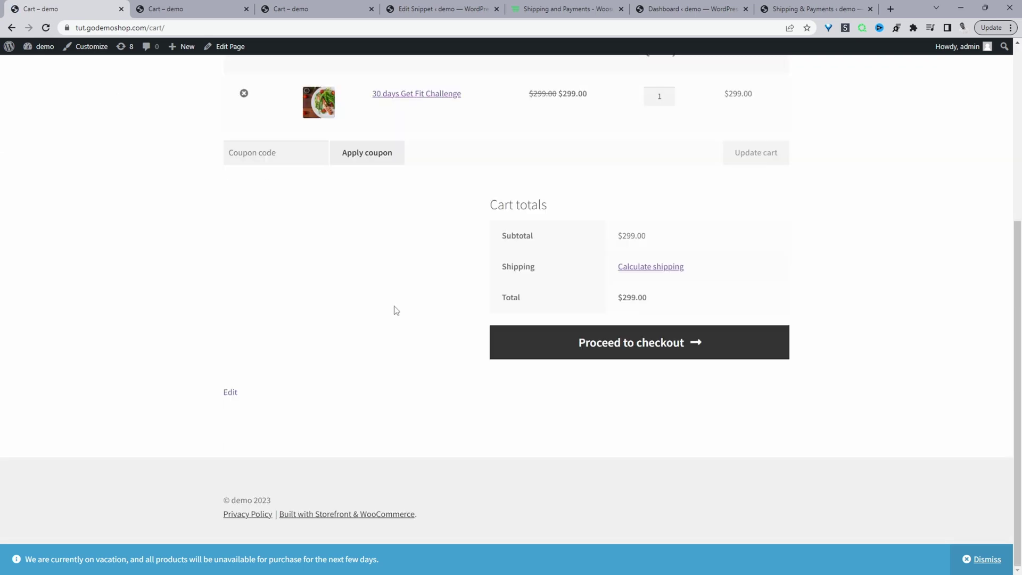
click(623, 353)
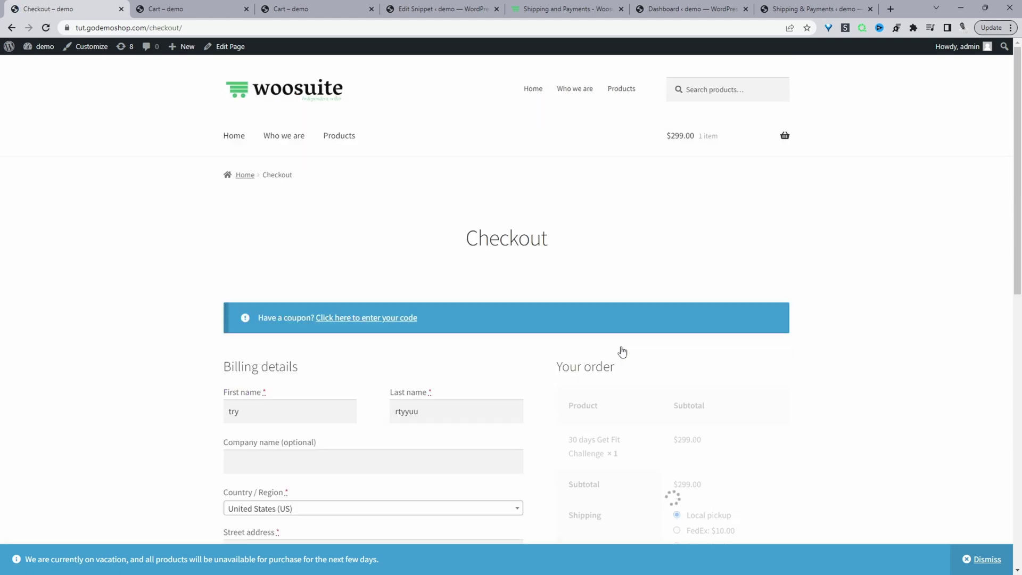
scroll(629, 356, down, 2)
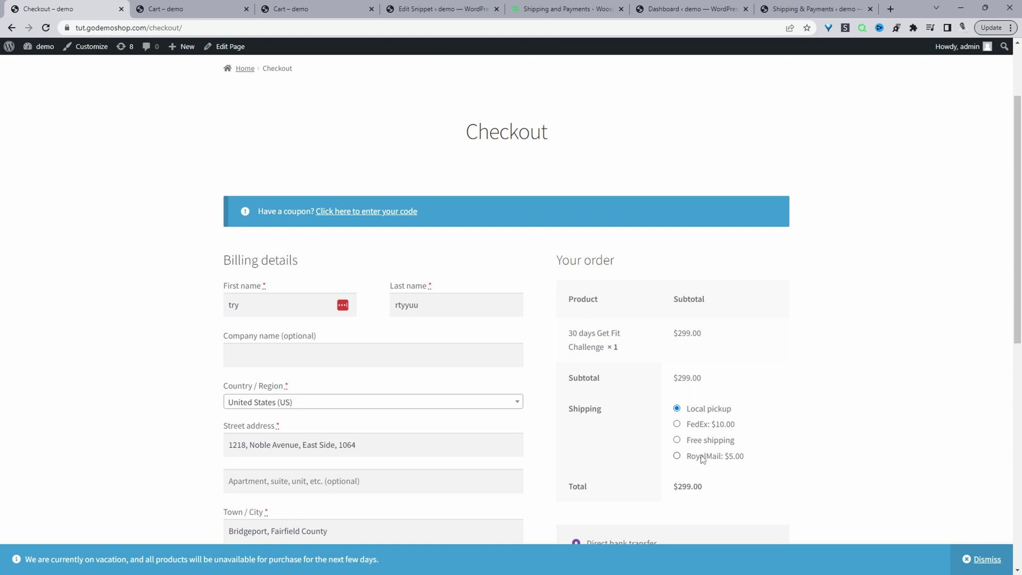